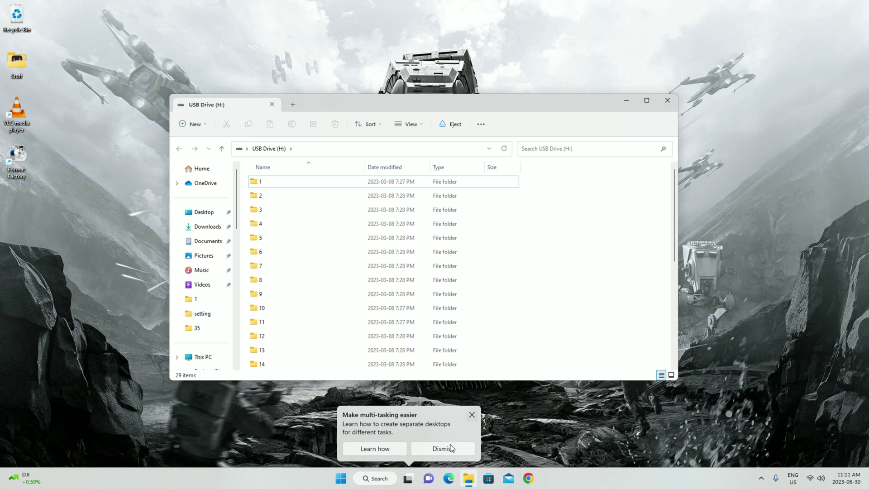
# Dismiss the multi-tasking tip and open the set folder on the USB drive
pyautogui.click(444, 449)
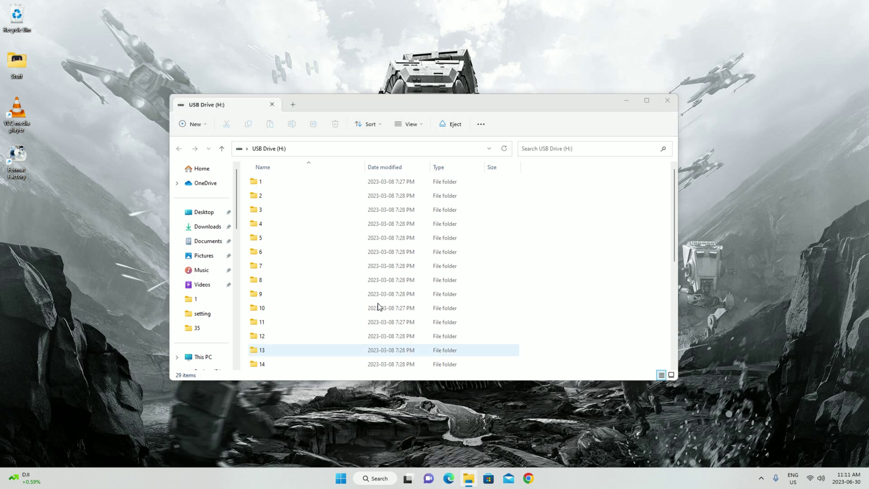
pyautogui.scroll(-5, 335, 268)
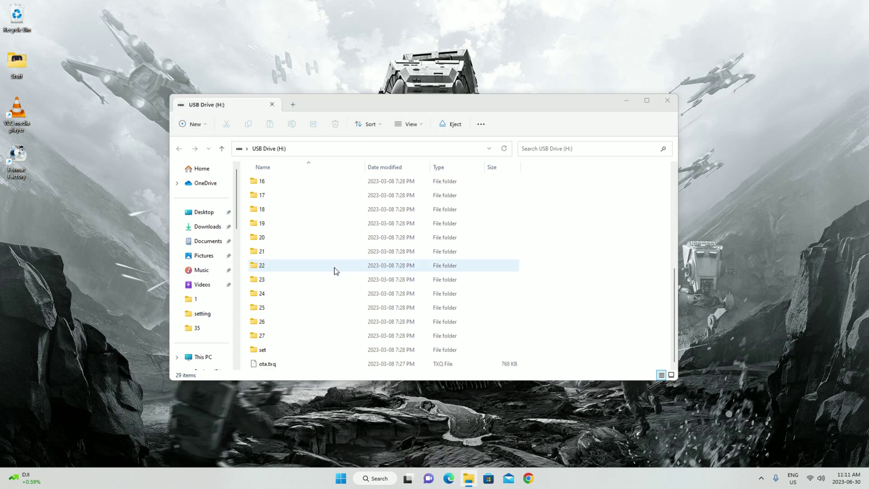
pyautogui.click(271, 351)
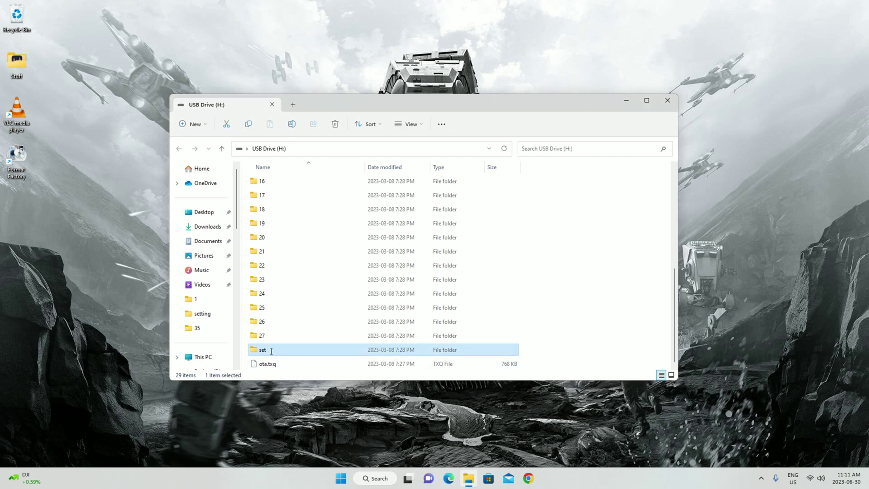
pyautogui.doubleClick(271, 352)
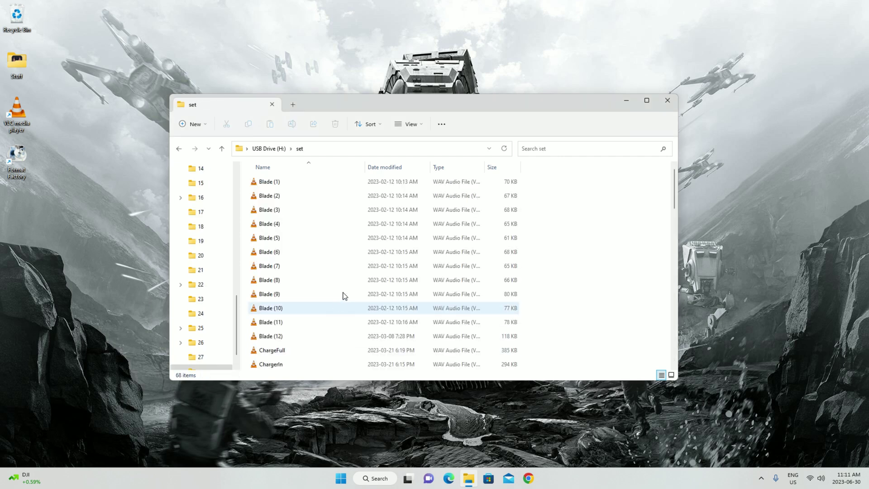
pyautogui.scroll(-3, 355, 278)
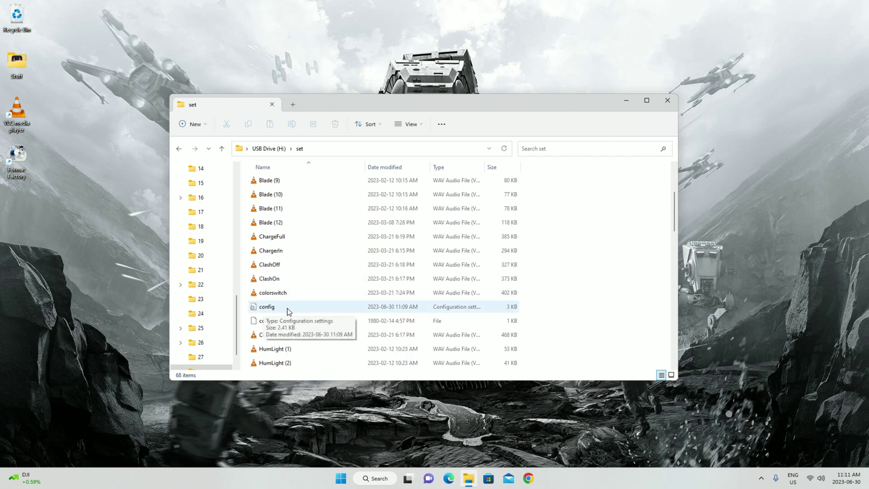
# Open the config settings file from the set folder in Notepad
pyautogui.click(288, 311)
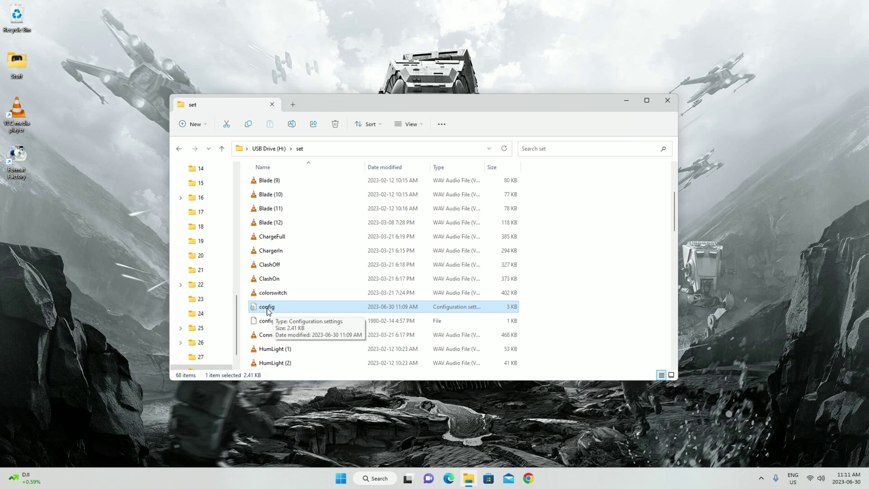
pyautogui.doubleClick(311, 308)
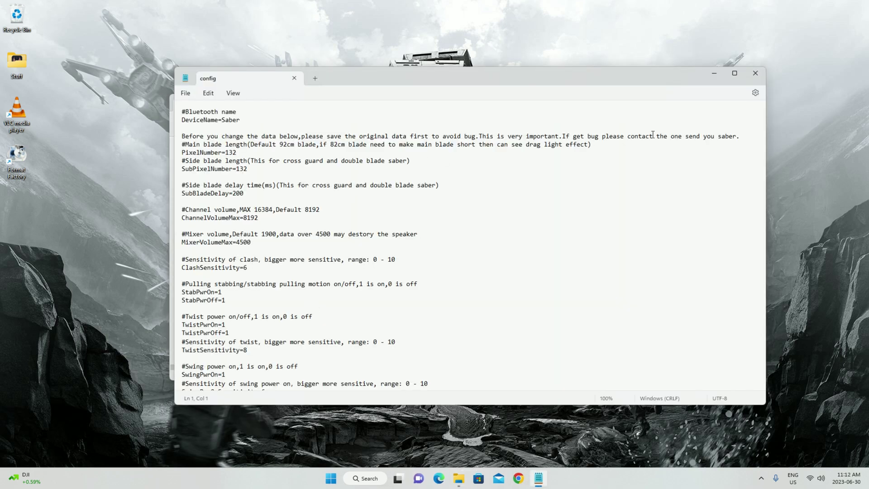
pyautogui.click(755, 73)
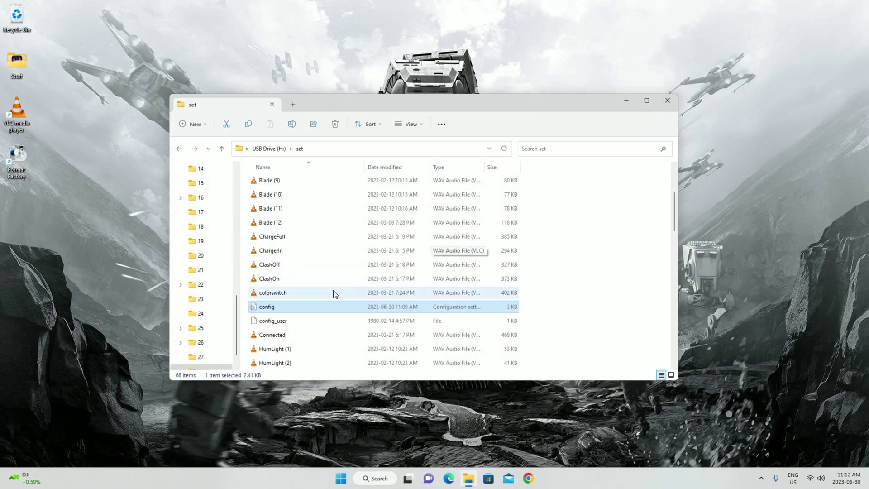
pyautogui.rightClick(310, 312)
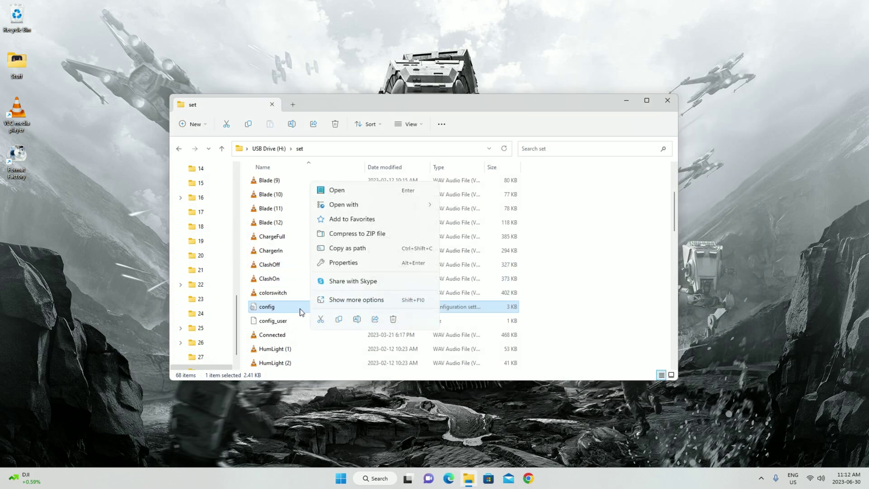
pyautogui.moveTo(391, 205)
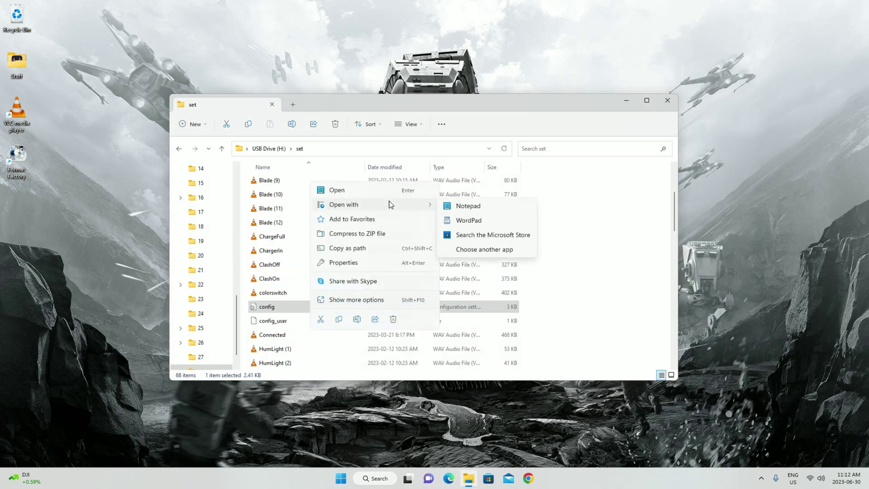
pyautogui.click(485, 210)
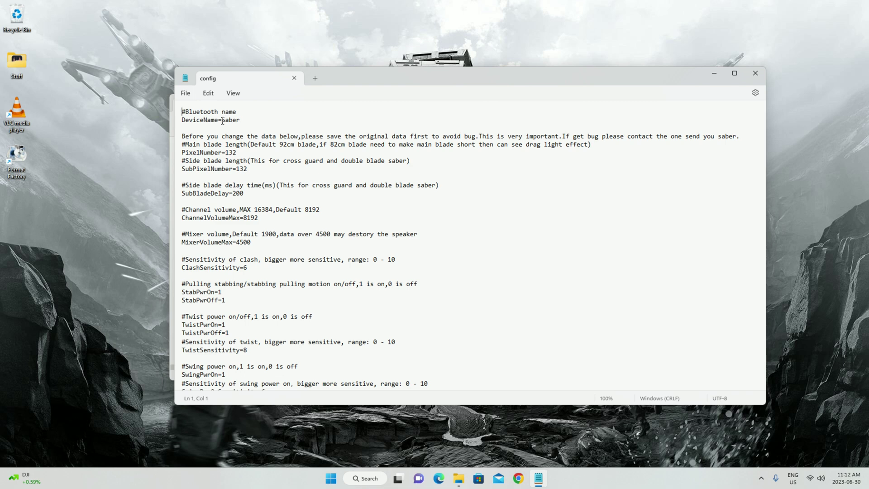
# Change the Bluetooth DeviceName value to "Judg", save the config file and minimize its window
pyautogui.moveTo(223, 121); pyautogui.dragTo(241, 120)
pyautogui.write('Judg')
pyautogui.click(190, 95)
pyautogui.click(204, 153)
pyautogui.click(715, 75)
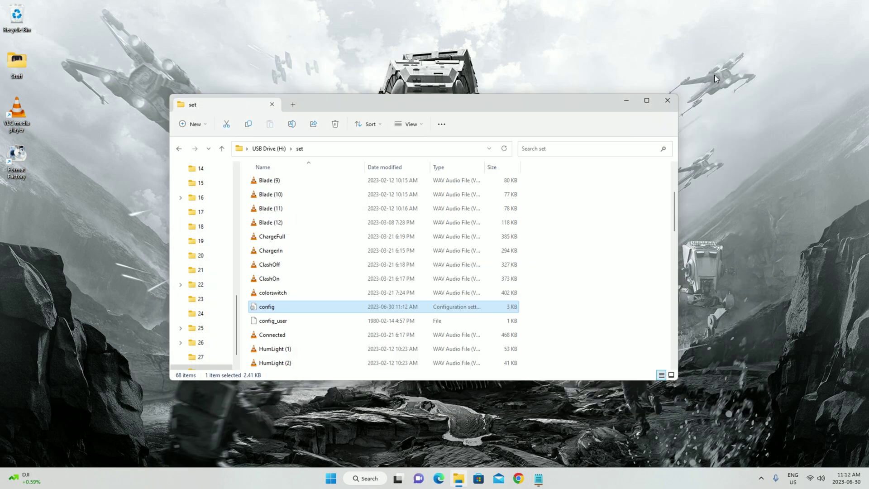
# Minimize the folder window, switch to Chrome and open the Extra Crispity Soundfonts page on greyscalefonts.com
pyautogui.click(626, 100)
pyautogui.click(518, 478)
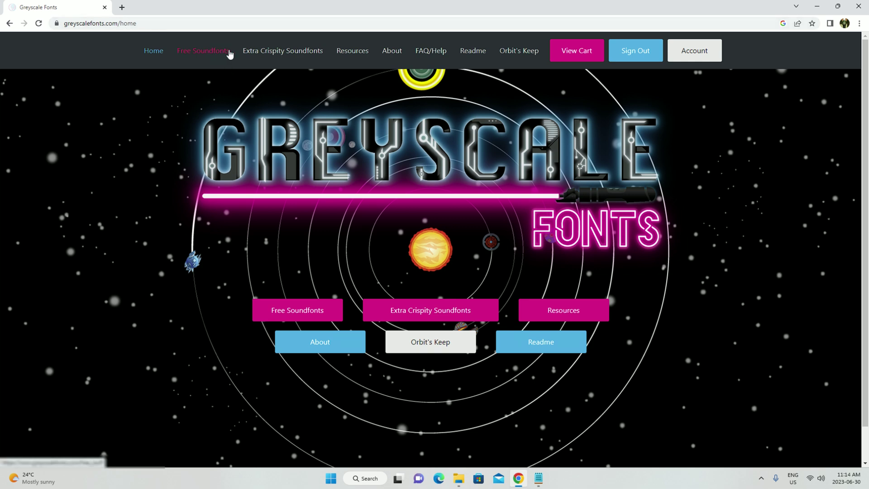
pyautogui.click(307, 59)
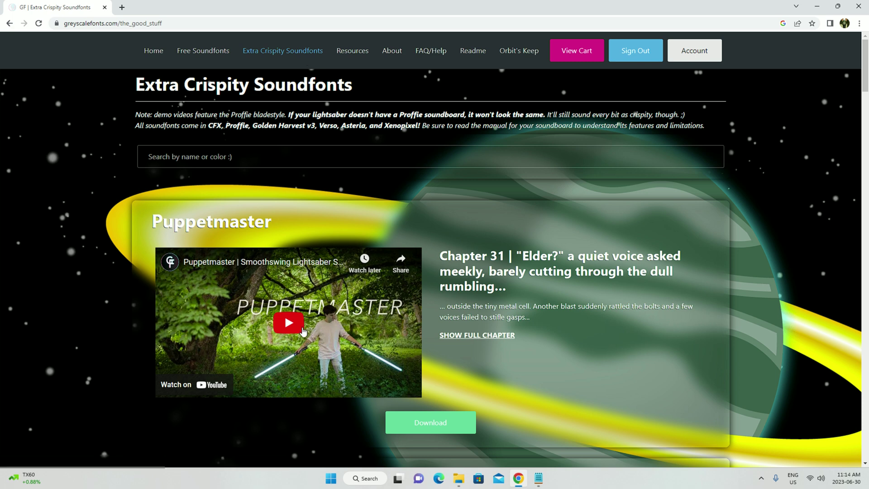
# Play the Puppetmaster demo video and look over the neighbouring soundfont entries
pyautogui.click(302, 326)
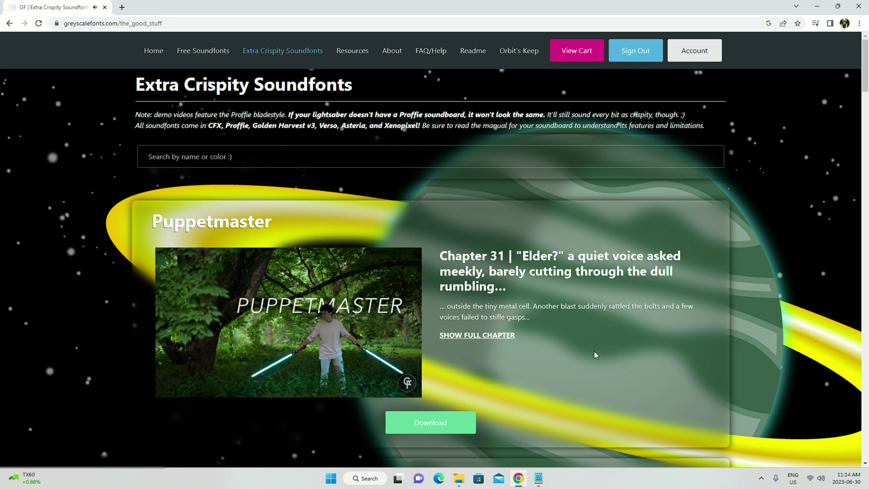
pyautogui.scroll(-3, 593, 351)
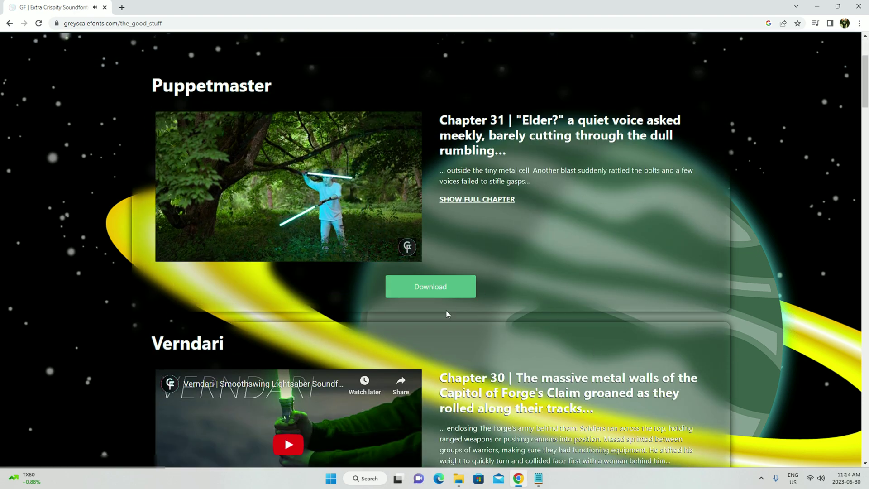
pyautogui.scroll(-4, 446, 312)
pyautogui.scroll(3, 488, 381)
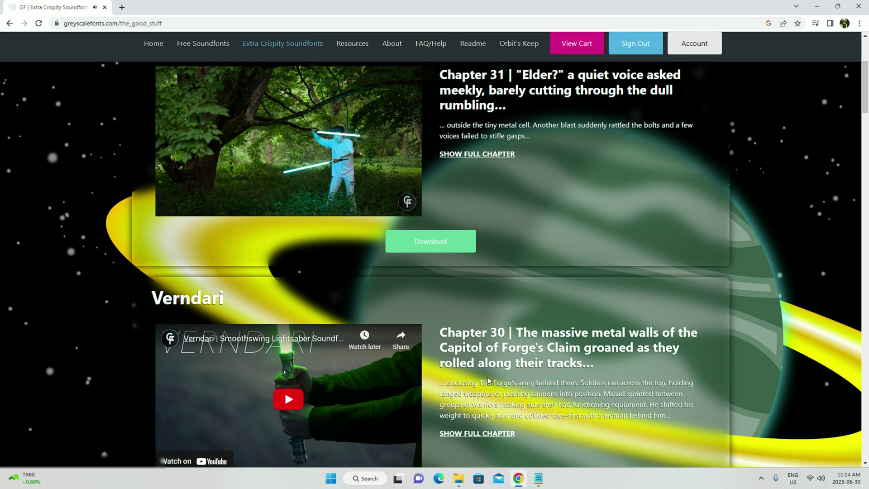
pyautogui.scroll(3, 488, 380)
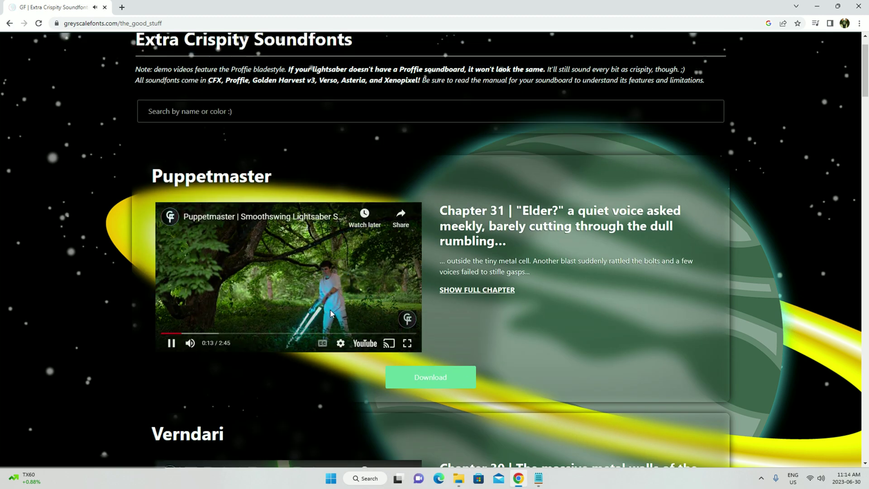
# Open the Puppetmaster soundfont's download folder and download Proffie.zip
pyautogui.click(437, 378)
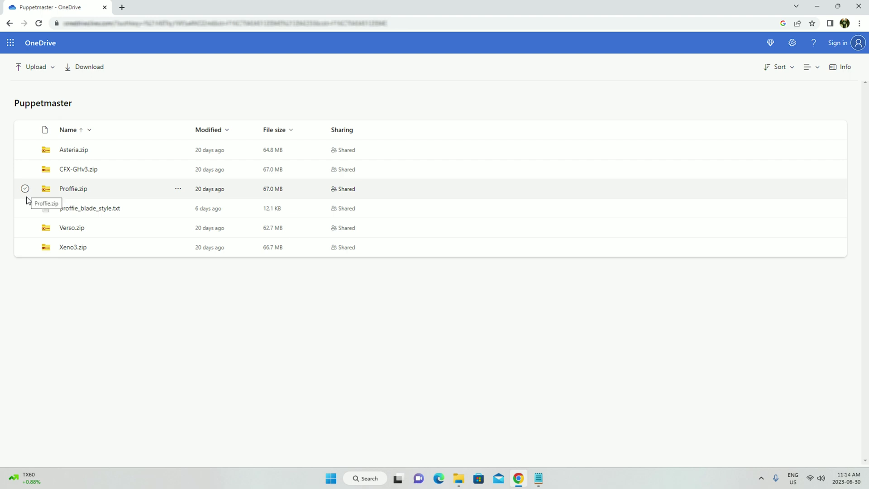
pyautogui.click(25, 189)
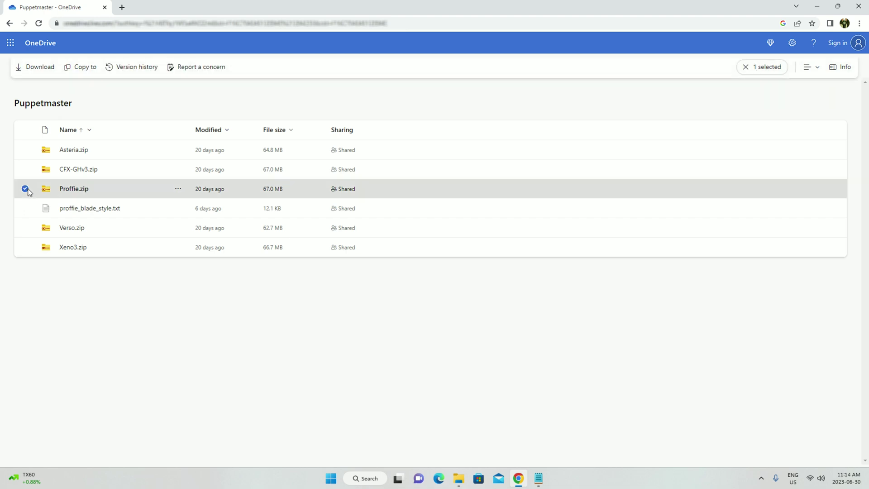
pyautogui.click(85, 191)
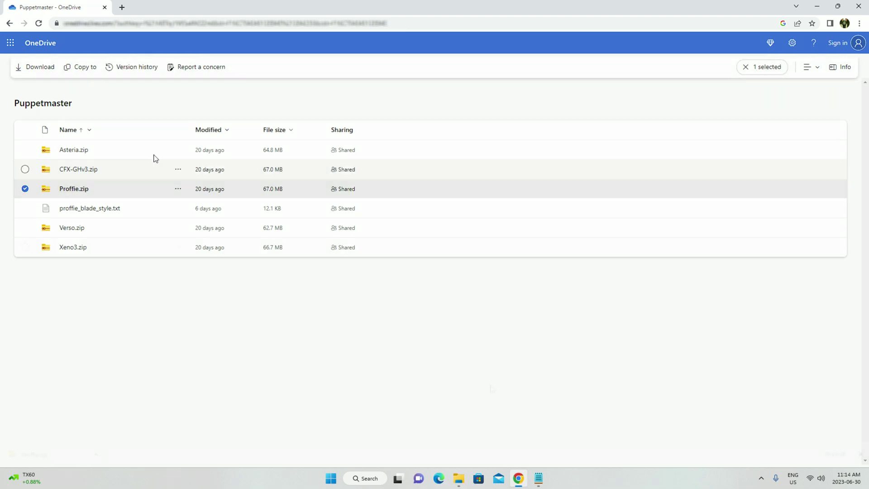
# Switch to File Explorer and extract the downloaded Proffie archive in the Downloads folder
pyautogui.click(458, 478)
pyautogui.click(208, 227)
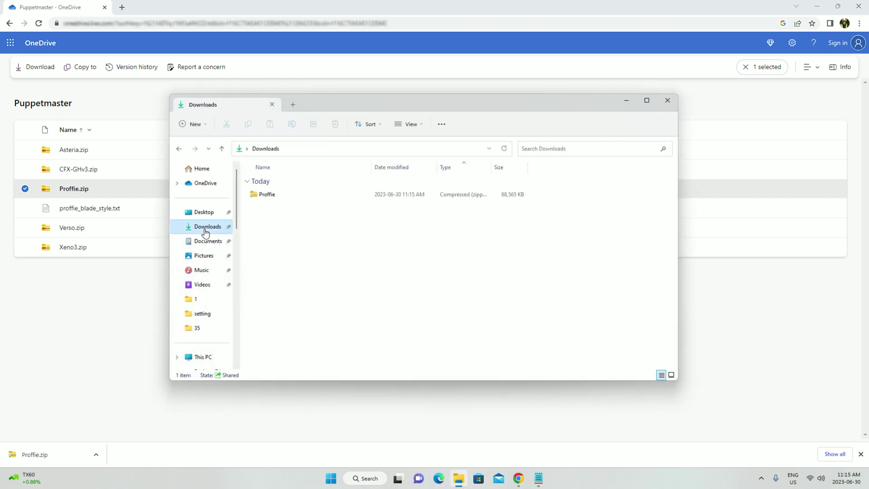
pyautogui.click(277, 198)
pyautogui.rightClick(281, 196)
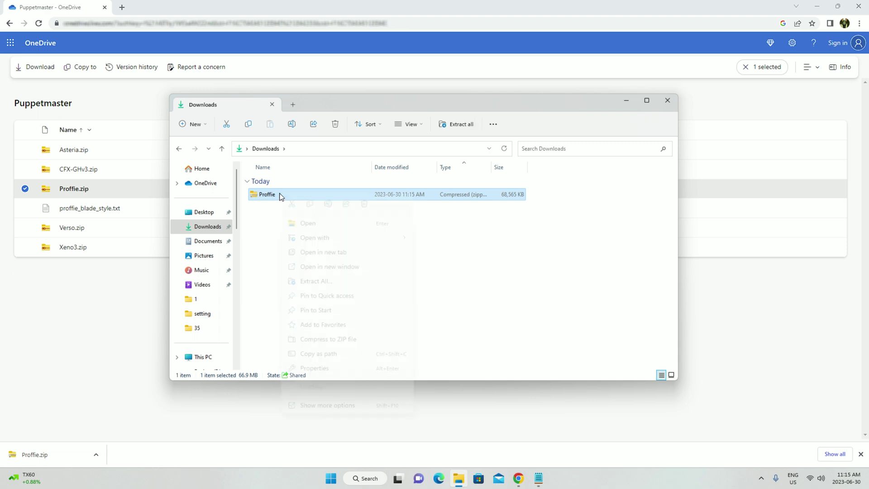
pyautogui.click(345, 285)
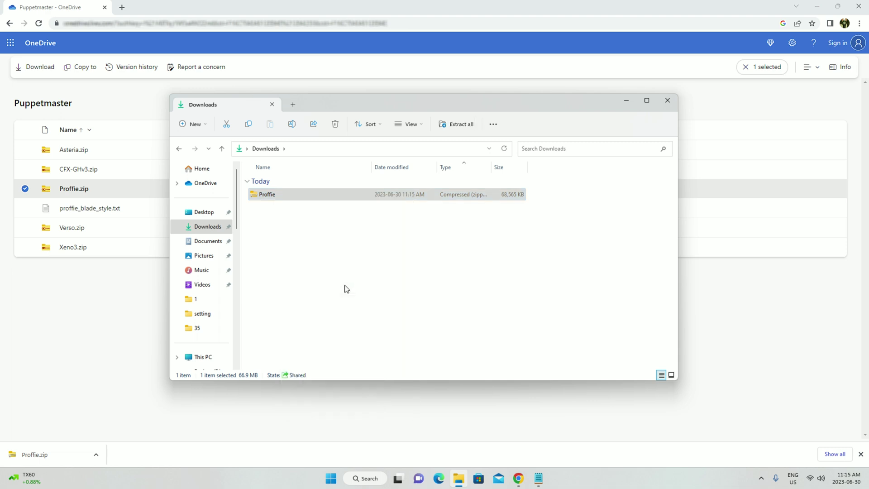
pyautogui.click(516, 326)
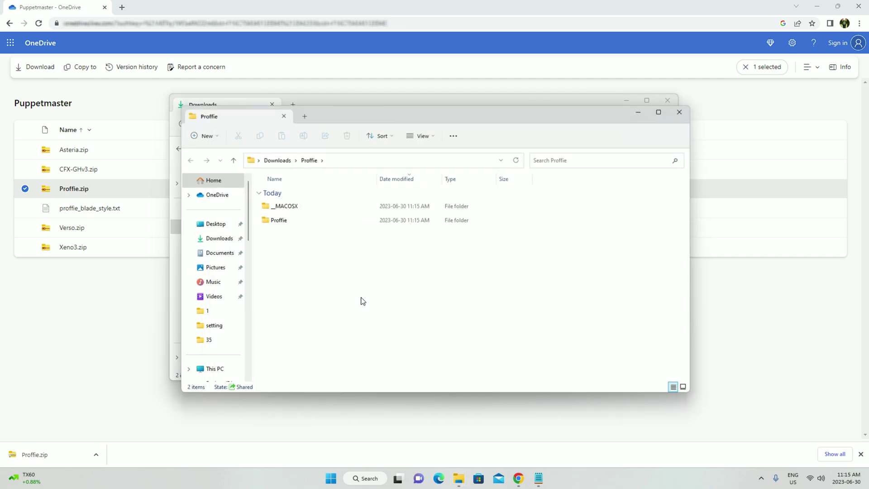
# Open the inner Proffie folder and look through the extracted soundfont files and subfolders
pyautogui.doubleClick(293, 226)
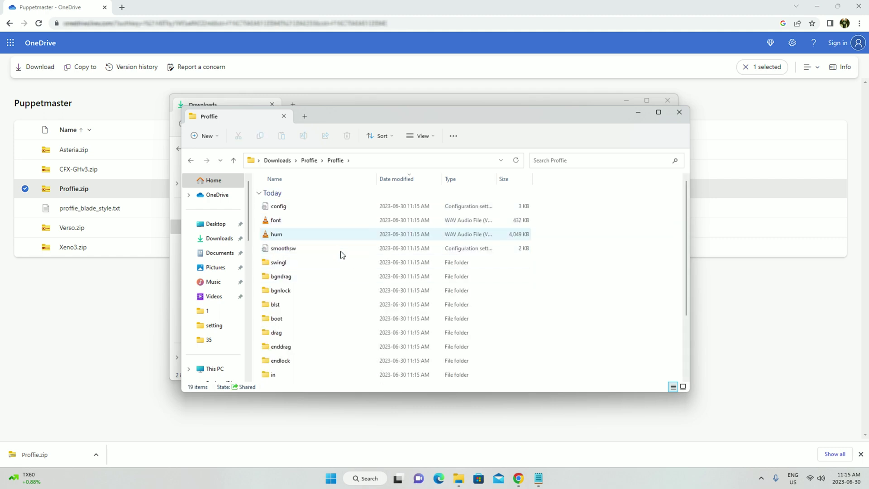
pyautogui.scroll(-2, 351, 272)
pyautogui.scroll(2, 324, 357)
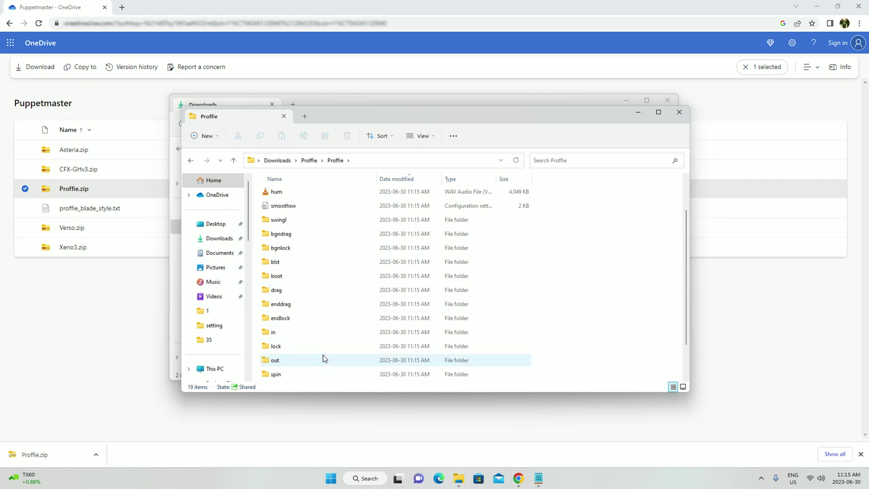
# Arrange the Downloads and Proffie windows side by side and show USB Drive (H:) in place of Downloads
pyautogui.moveTo(309, 98); pyautogui.dragTo(0, 138)
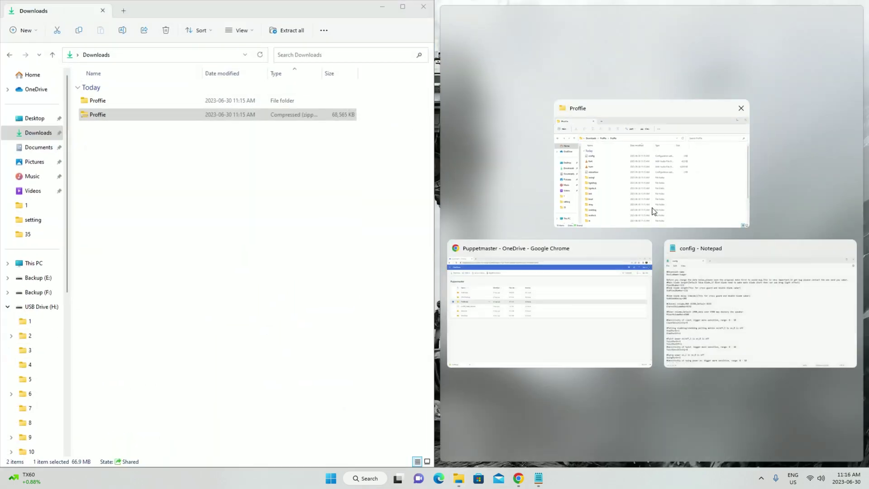
pyautogui.click(714, 190)
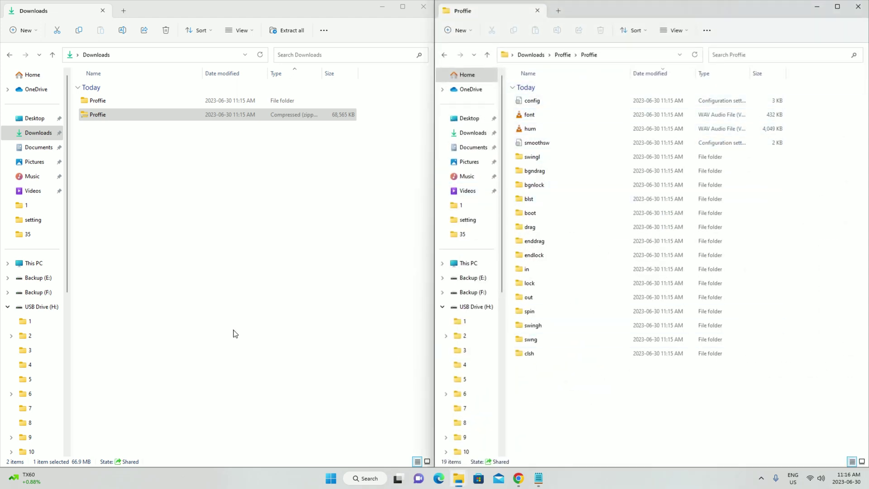
pyautogui.scroll(-2, 21, 294)
pyautogui.click(41, 234)
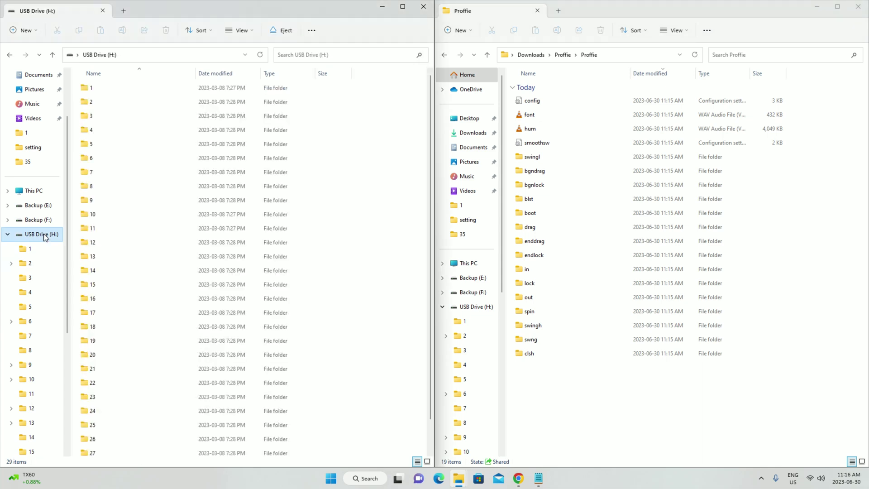
# Create a new folder named 28 in the root of USB Drive (H:)
pyautogui.scroll(-2, 302, 329)
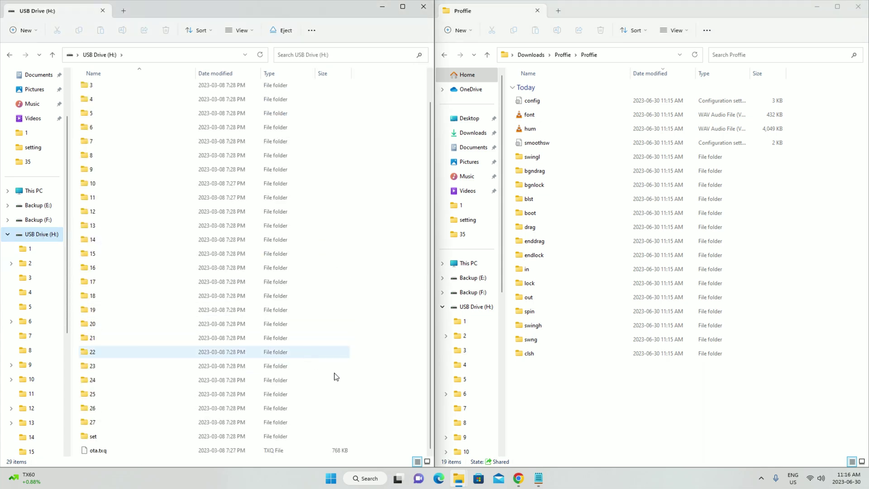
pyautogui.rightClick(412, 421)
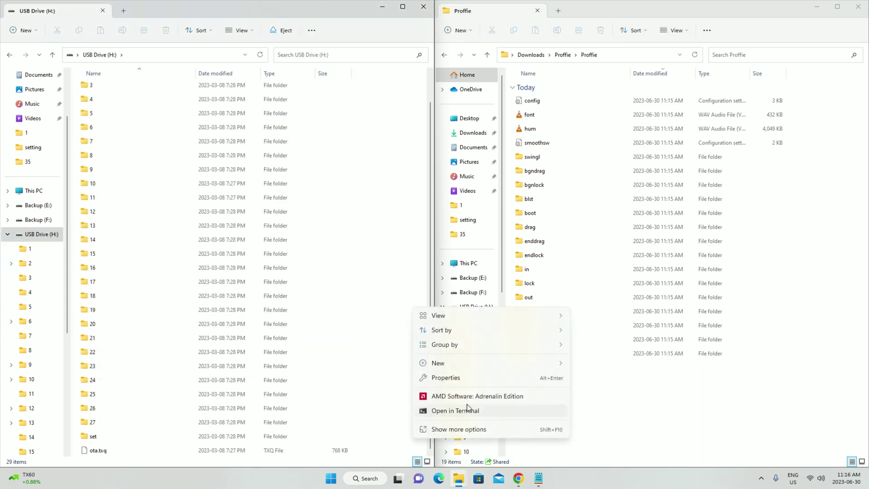
pyautogui.moveTo(500, 363)
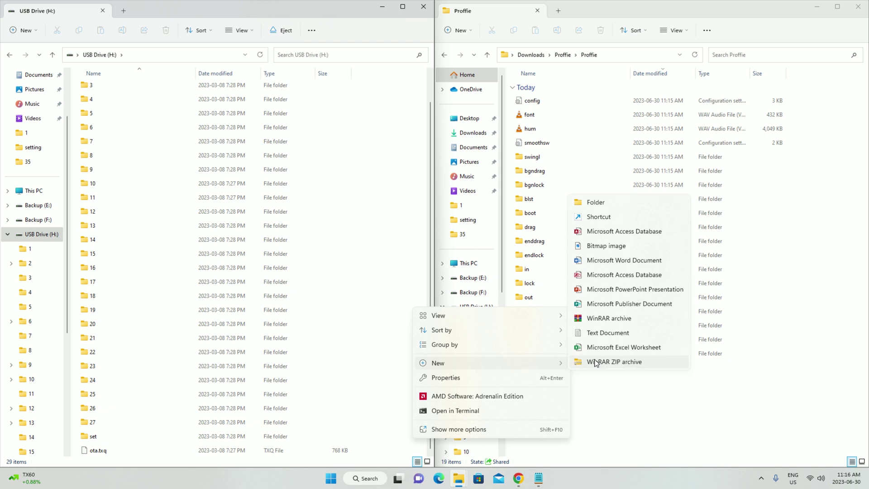
pyautogui.click(623, 205)
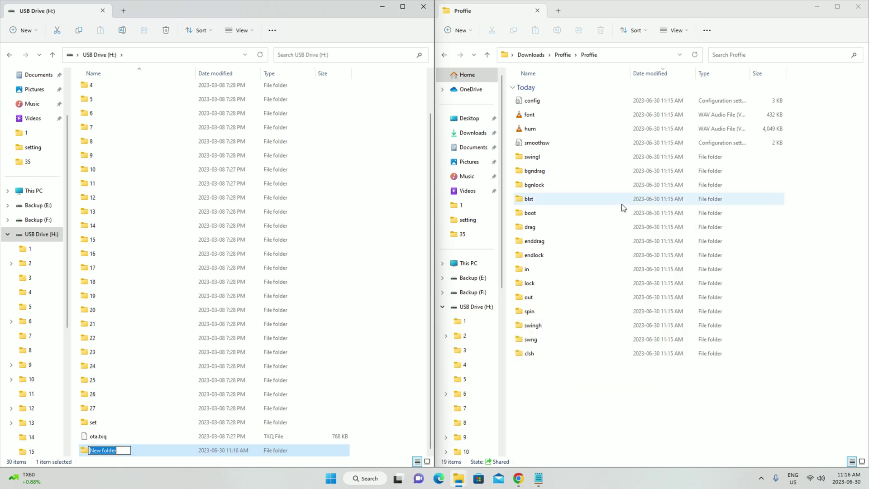
pyautogui.write('28')
pyautogui.press('Return')
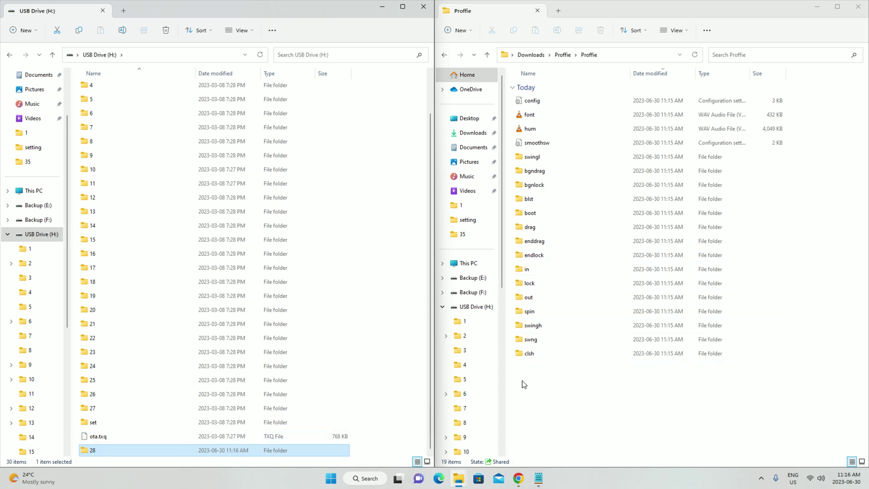
# Copy all files and subfolders of the extracted Proffie folder into folder 28 on USB Drive (H:)
pyautogui.moveTo(522, 392); pyautogui.dragTo(608, 111)
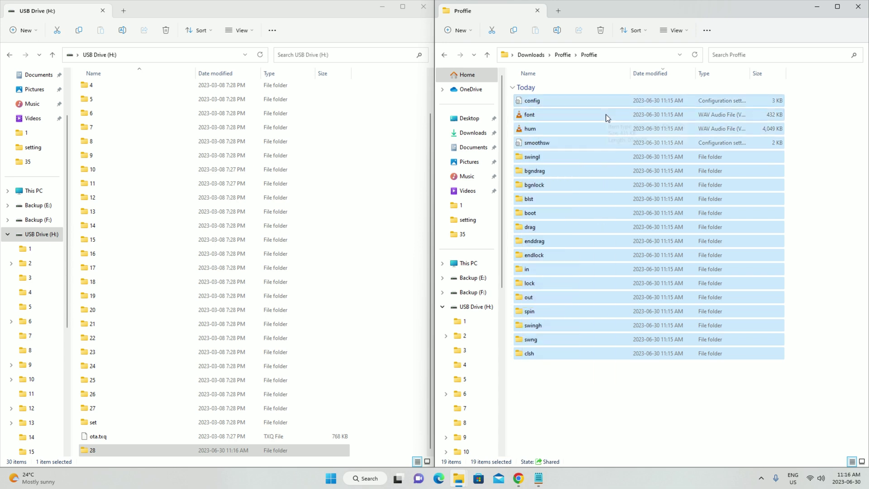
pyautogui.moveTo(607, 118); pyautogui.dragTo(135, 454)
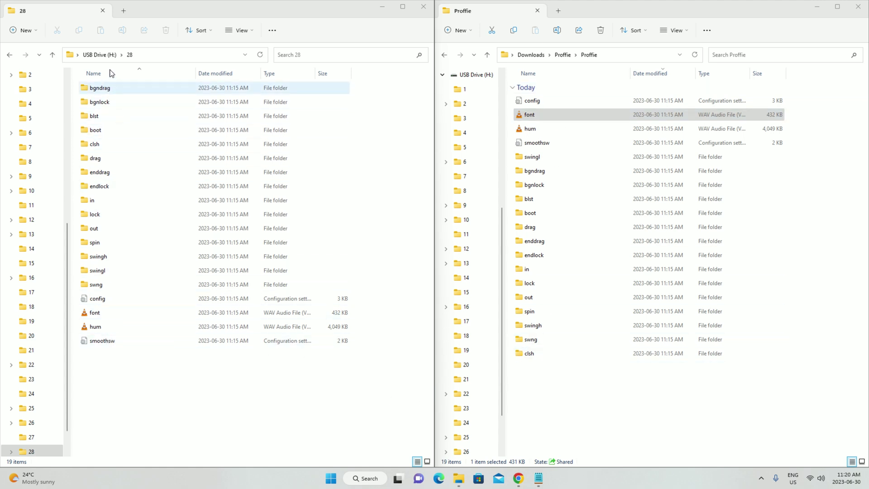
# Look through the files in font folder 27 on the USB drive for comparison, and return to folder 28
pyautogui.click(99, 54)
pyautogui.doubleClick(109, 437)
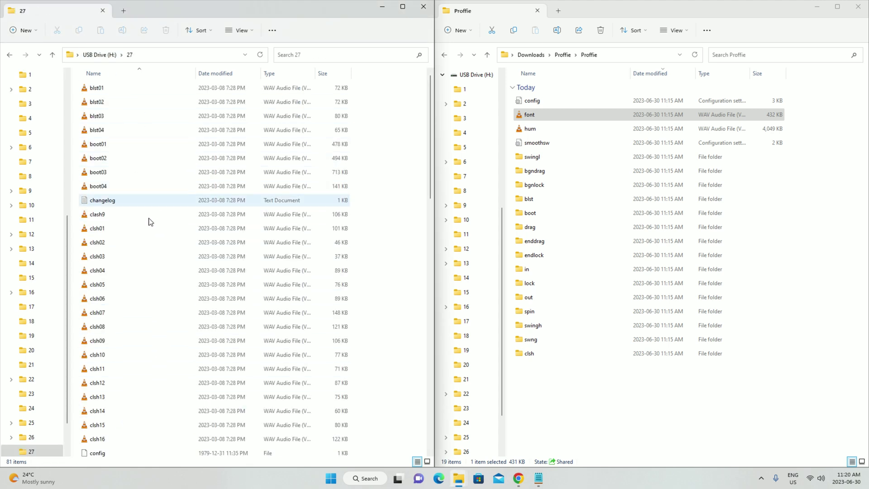
pyautogui.scroll(-13, 141, 330)
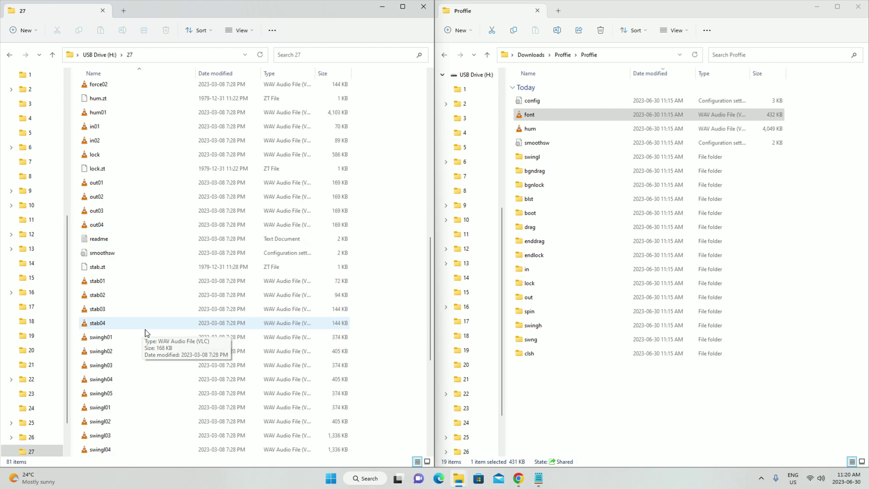
pyautogui.click(99, 54)
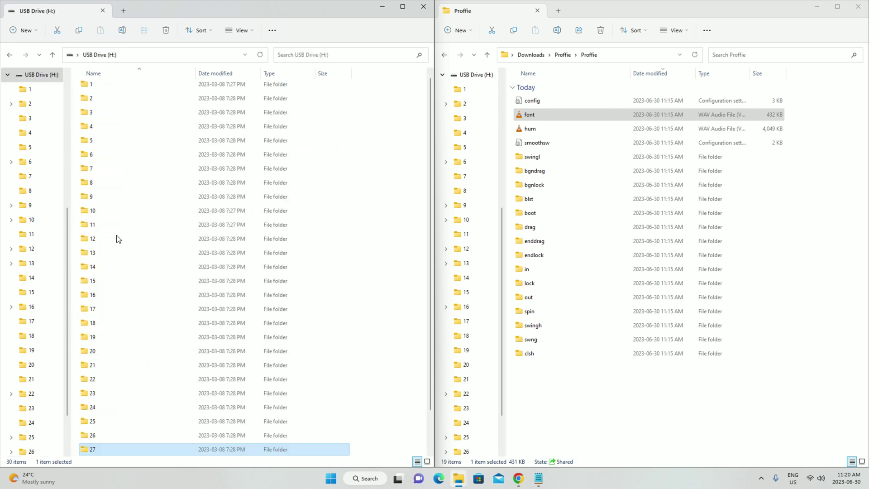
pyautogui.scroll(-2, 116, 370)
pyautogui.doubleClick(107, 427)
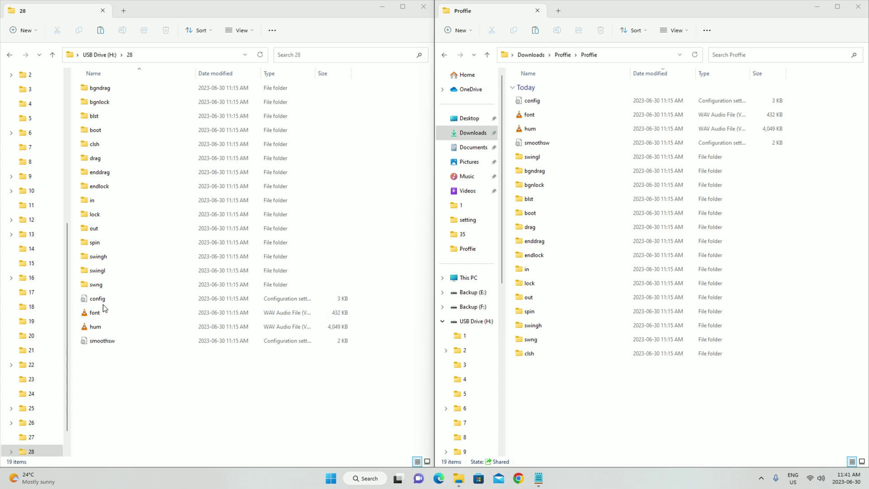
# Permanently delete the config and smoothsw files from folder 28
pyautogui.click(125, 303)
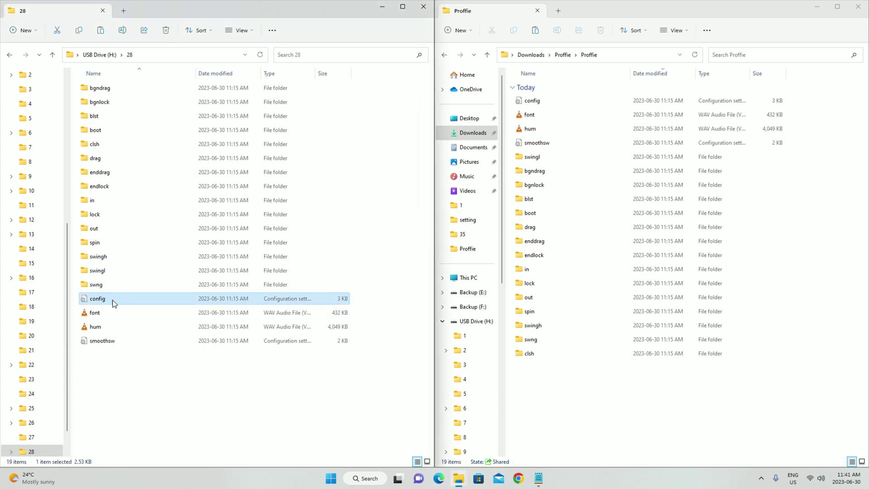
pyautogui.keyDown('ctrl'); pyautogui.click(125, 343); pyautogui.keyUp('ctrl')
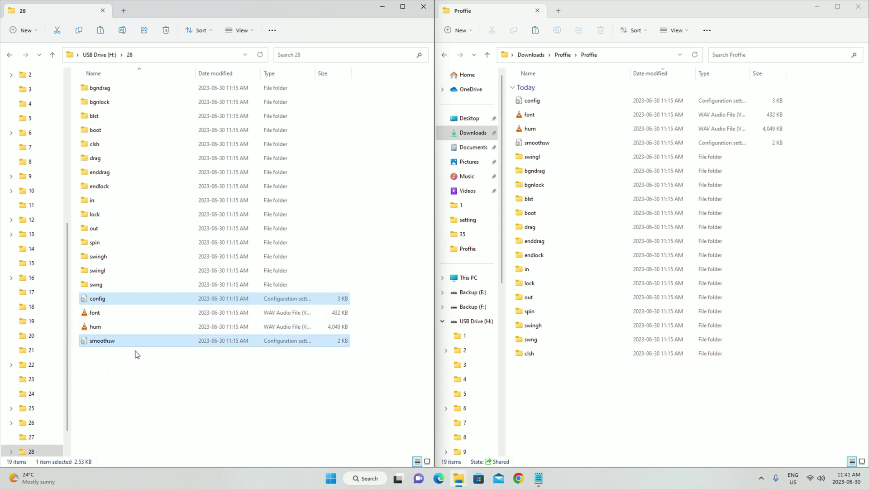
pyautogui.press('Delete')
pyautogui.click(468, 246)
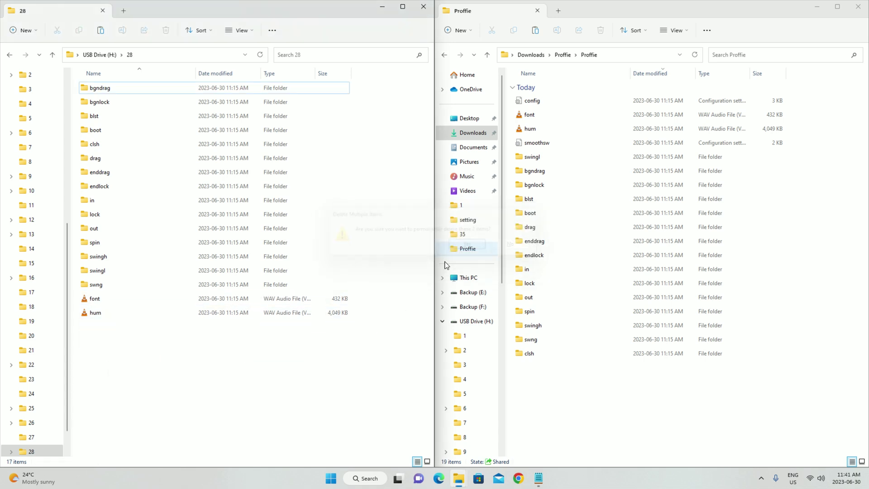
# Open the config file in the USB drive's set folder and close its duplicate tab in Notepad
pyautogui.click(106, 55)
pyautogui.doubleClick(104, 427)
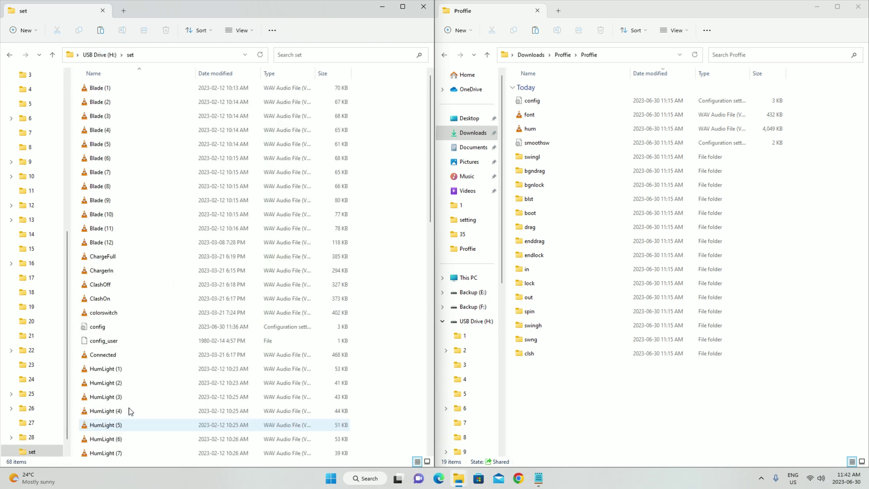
pyautogui.doubleClick(97, 327)
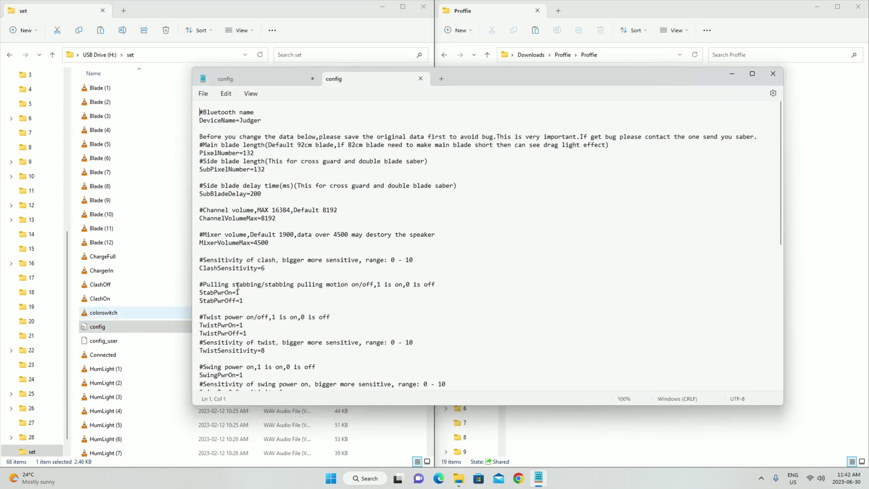
pyautogui.click(421, 79)
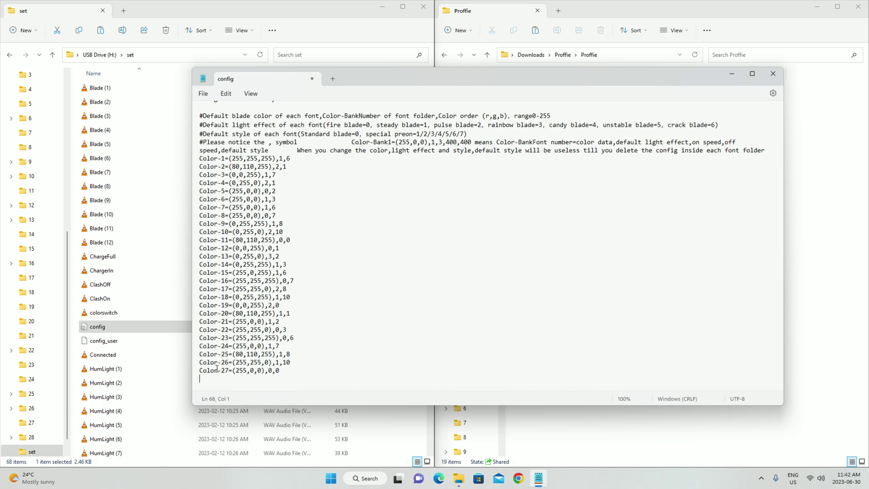
# Add the line Color--28=(255,0,0) below the Color-27 entry at the end of the config file
pyautogui.write('olor--28=(')
pyautogui.doubleClick(239, 369)
pyautogui.click(252, 370)
pyautogui.doubleClick(255, 371)
pyautogui.doubleClick(259, 371)
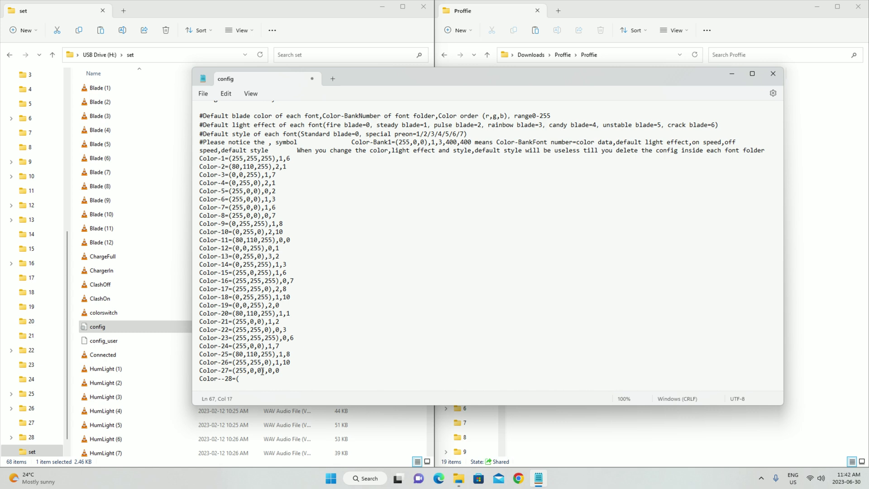
pyautogui.click(257, 380)
pyautogui.write('28=(255,0,0')
pyautogui.write(')')
# Switch to Chrome, open colorspire.com/rgb-color-wheel/ and pick a pink with RGB values 255, 0, 128
pyautogui.moveTo(522, 482)
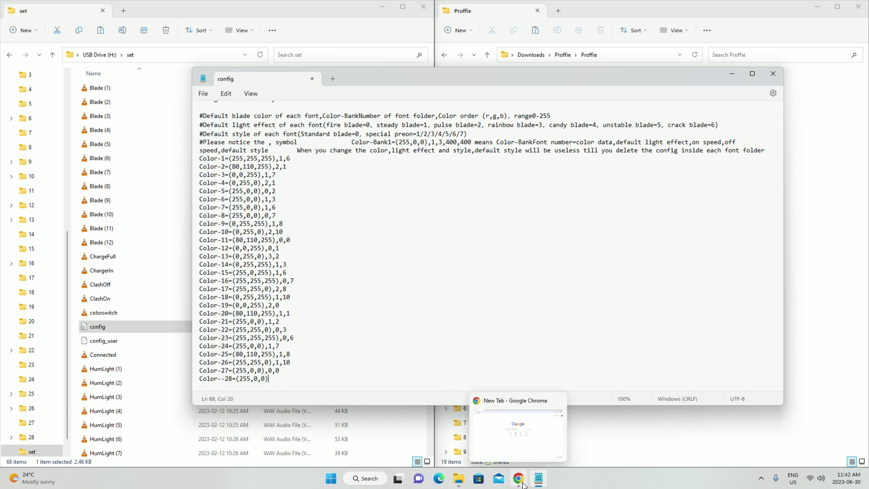
pyautogui.click(518, 425)
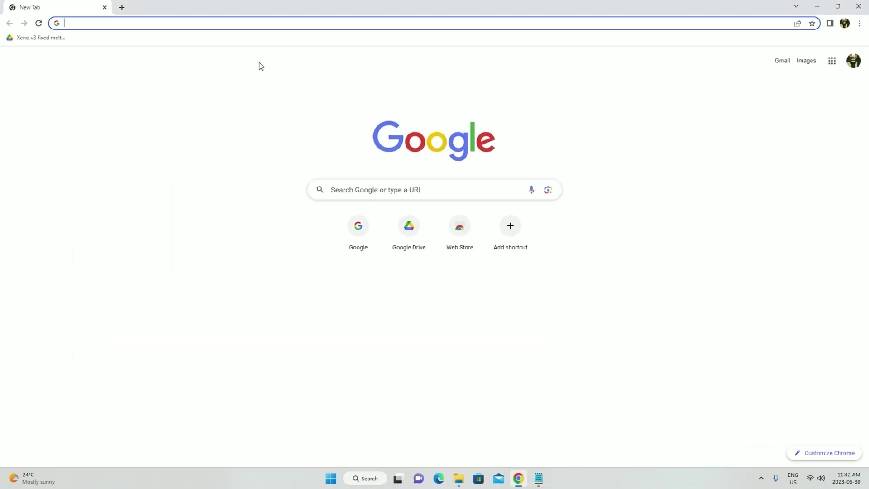
pyautogui.write('colorspire.com/rgb-color-wheel/')
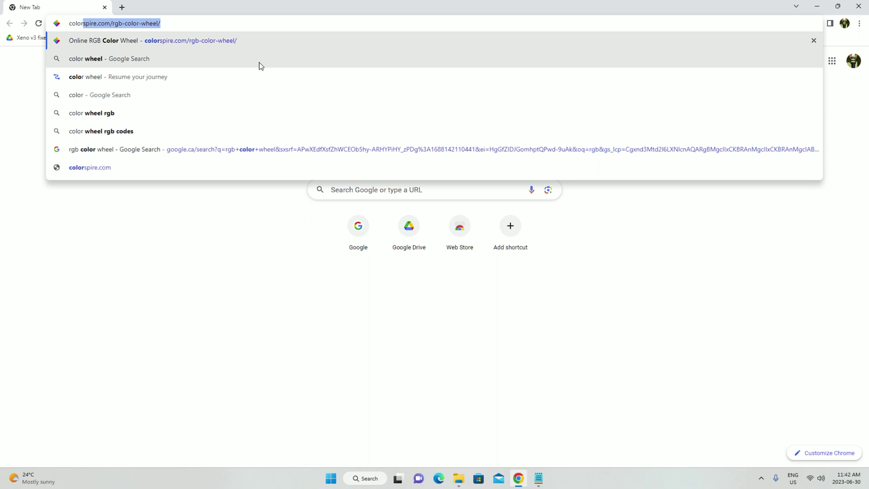
pyautogui.press('Return')
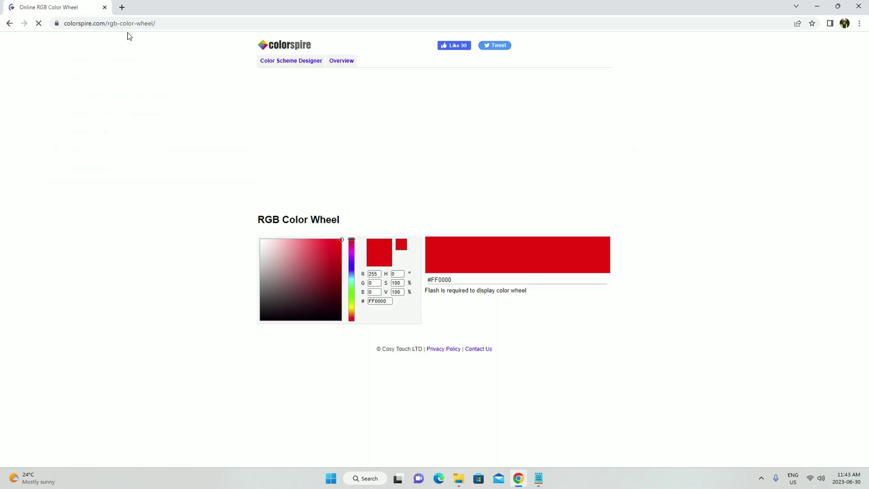
pyautogui.click(352, 243)
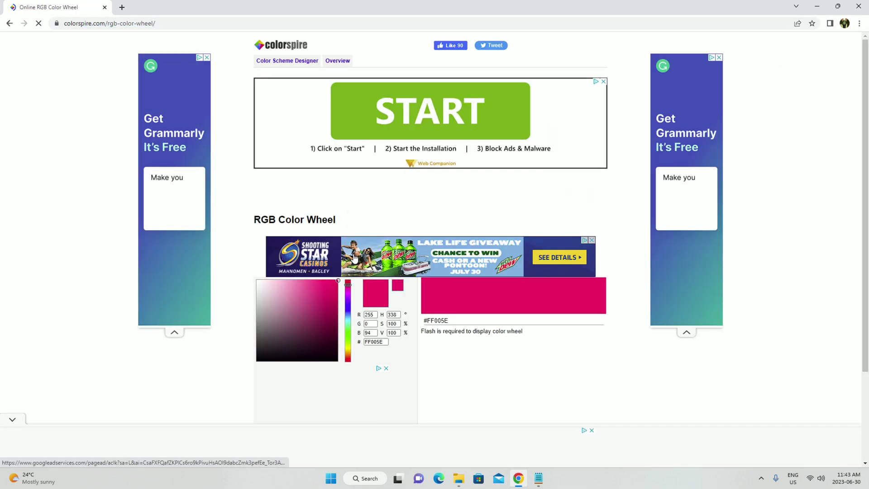
pyautogui.moveTo(355, 258); pyautogui.dragTo(349, 290)
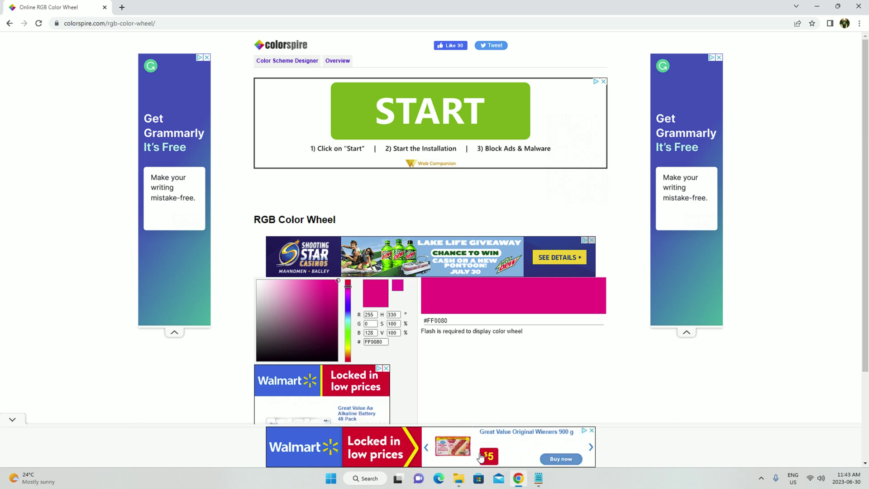
# Switch back to Notepad and correct the last line of the config file to Color-28=(255,0,128),6,0
pyautogui.moveTo(542, 485)
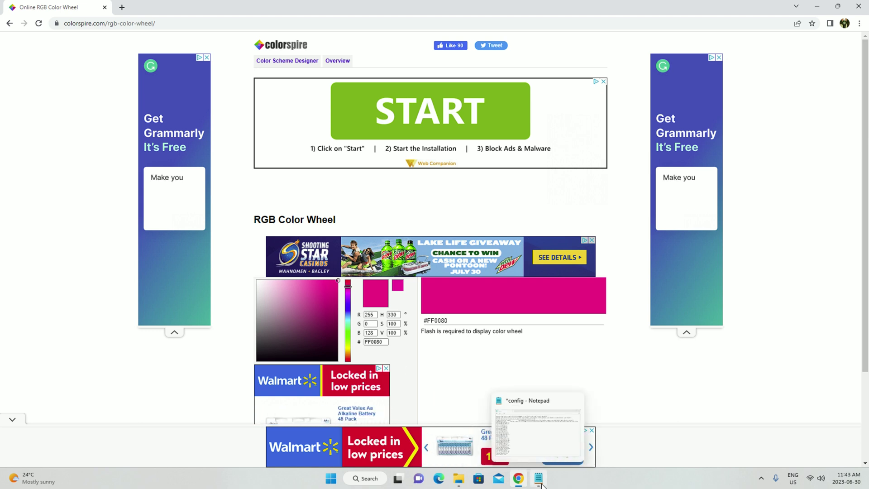
pyautogui.click(542, 485)
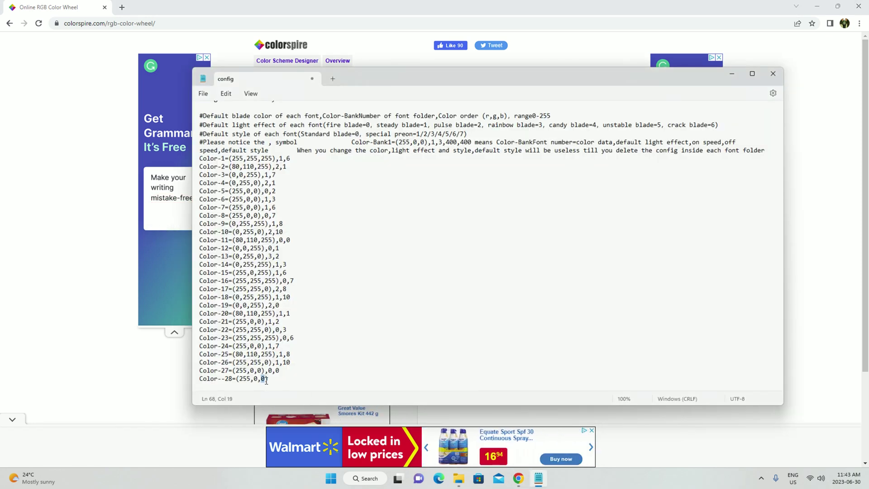
pyautogui.write('128')
pyautogui.write('6')
pyautogui.write('0')
pyautogui.click(222, 377)
pyautogui.write('-')
pyautogui.press('BackSpace')
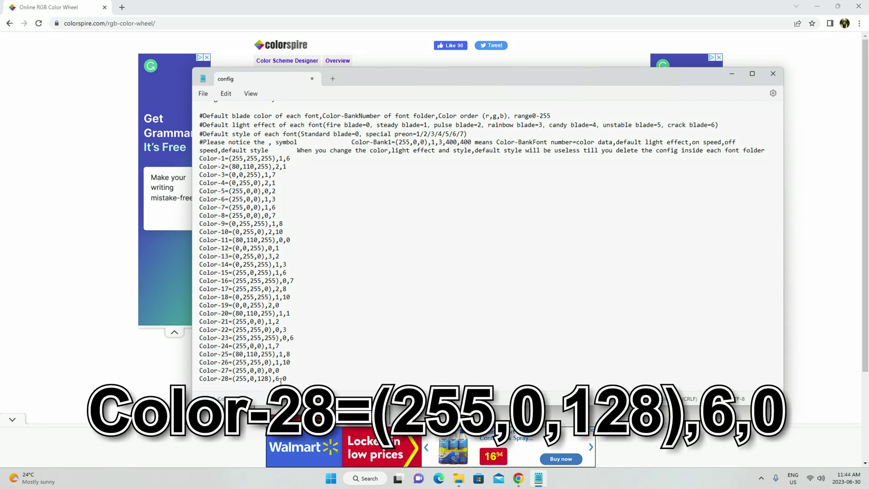
# Save the edited config file and close both Notepad and Chrome
pyautogui.click(219, 379)
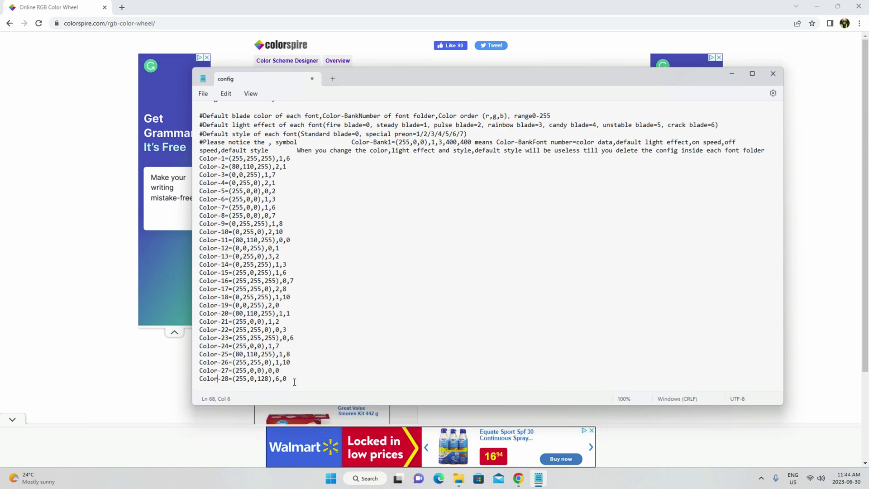
pyautogui.click(204, 95)
pyautogui.click(222, 151)
pyautogui.click(783, 81)
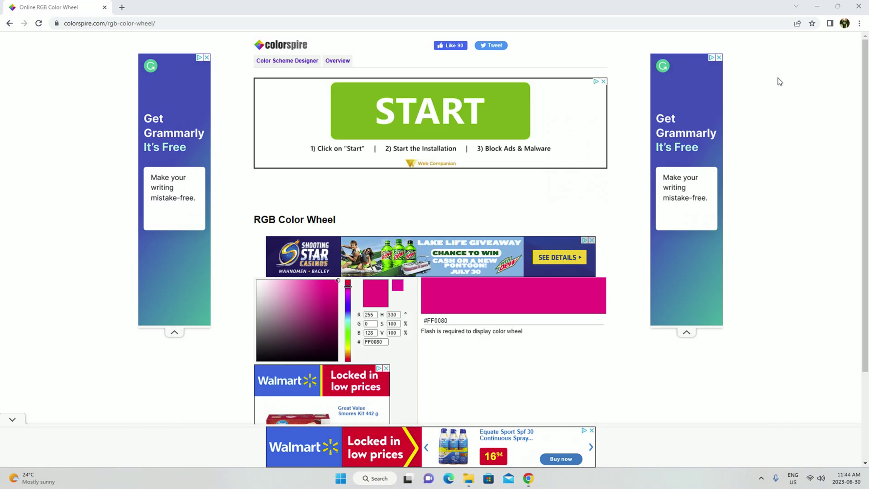
pyautogui.click(850, 9)
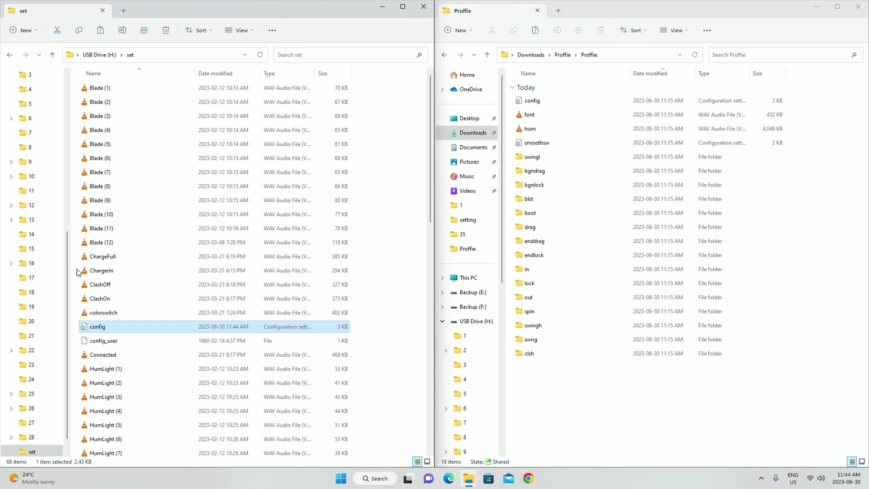
# Eject USB Drive (H:) from File Explorer and close the remaining Proffie window
pyautogui.scroll(3, 68, 272)
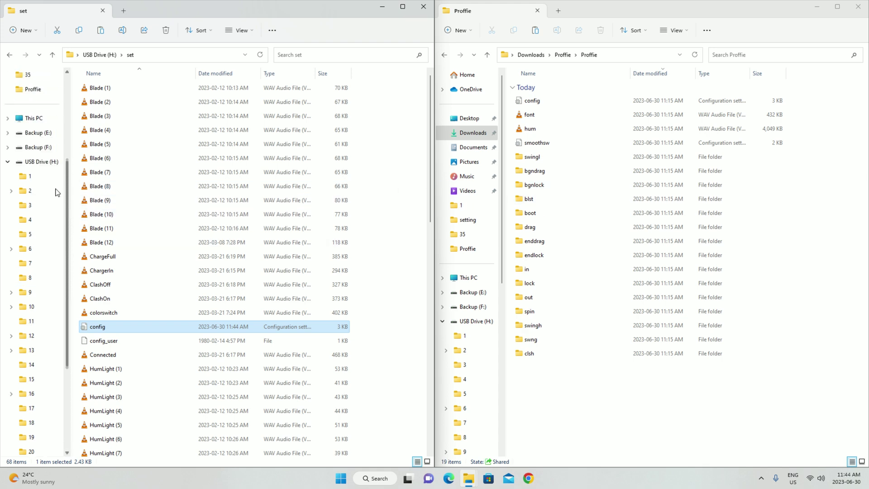
pyautogui.click(41, 162)
pyautogui.rightClick(41, 165)
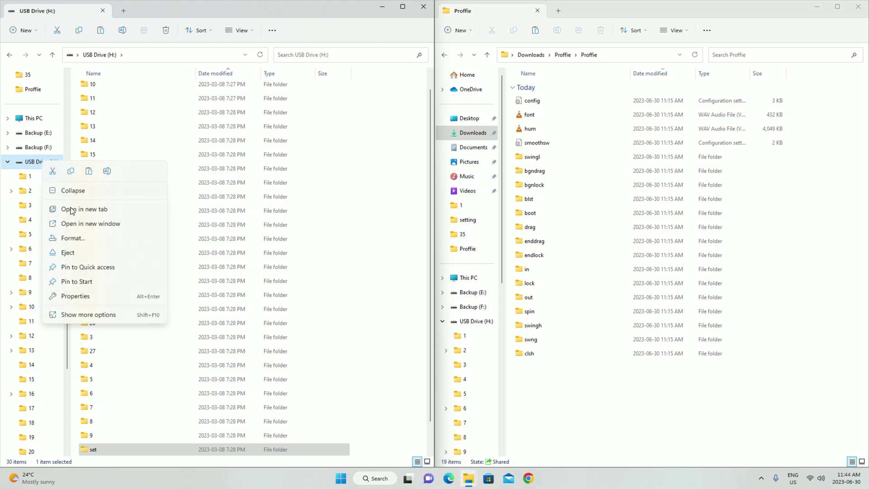
pyautogui.click(93, 257)
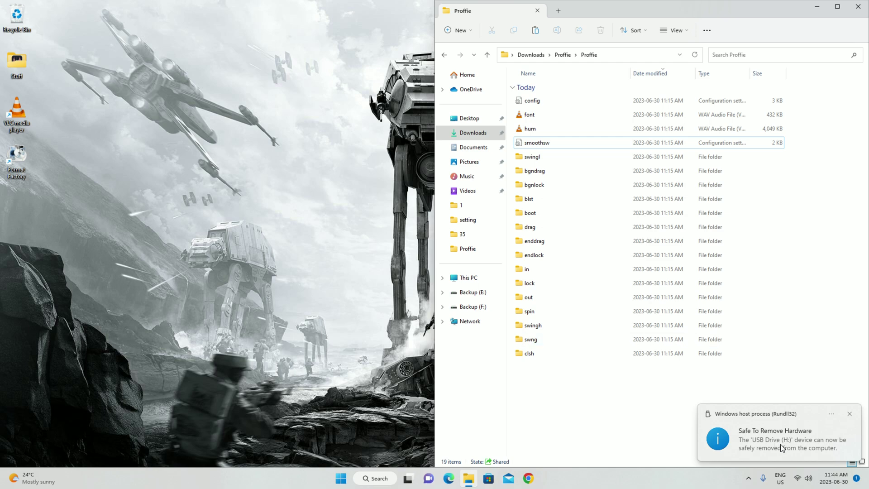
pyautogui.click(858, 6)
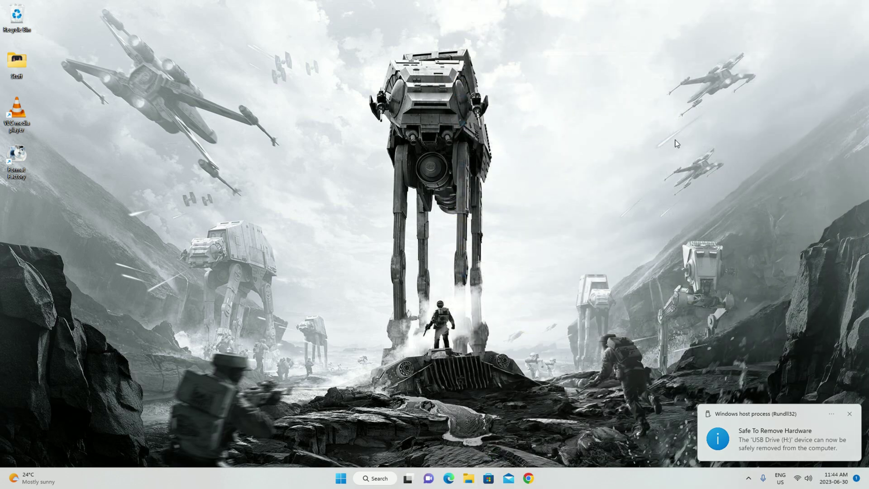